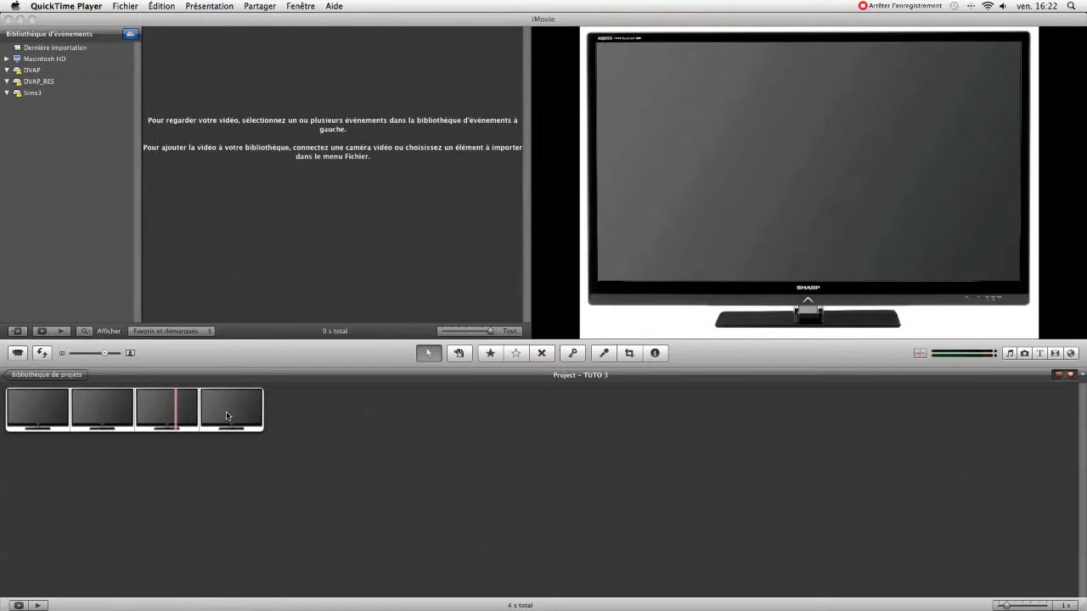
- Add the Eiffel Tower photo as a picture-in-picture overlay (Image dans l'image) at the start of the TV clip
left_click(1025, 355)
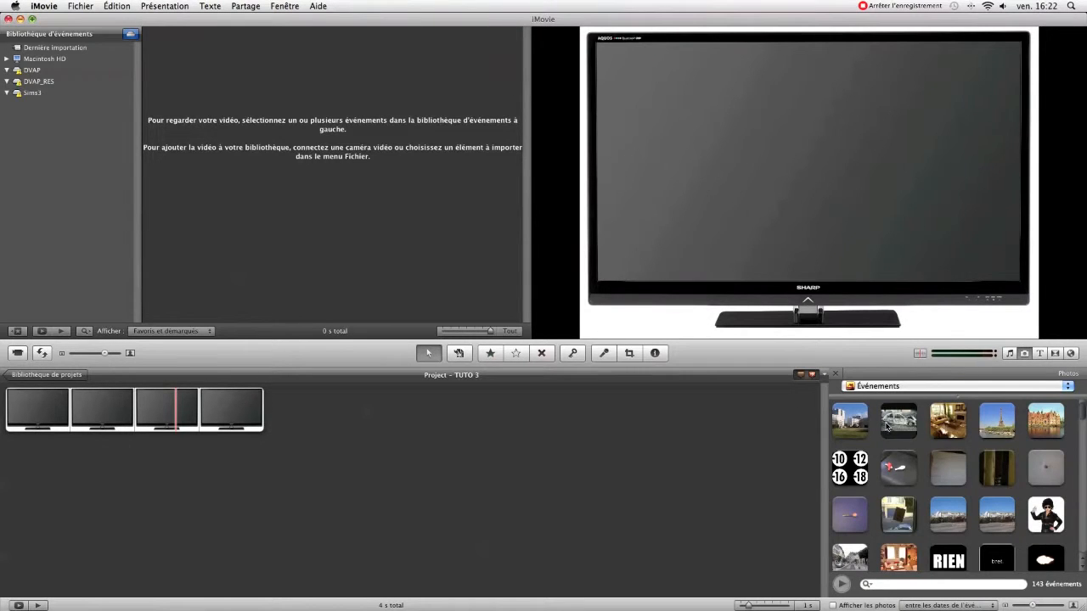
left_click_drag(1003, 429, 8, 420)
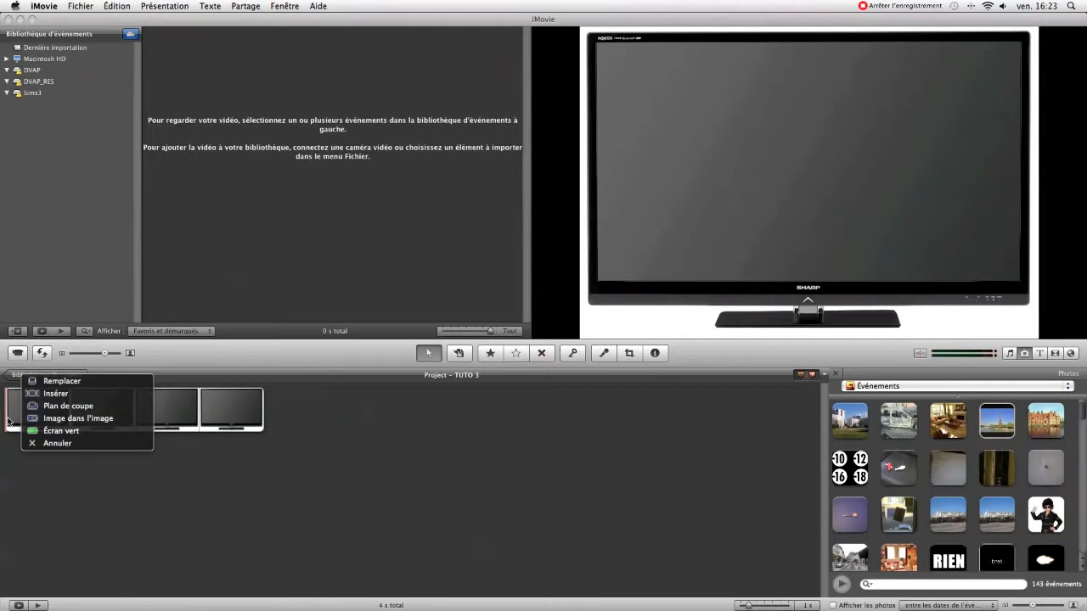
left_click(67, 420)
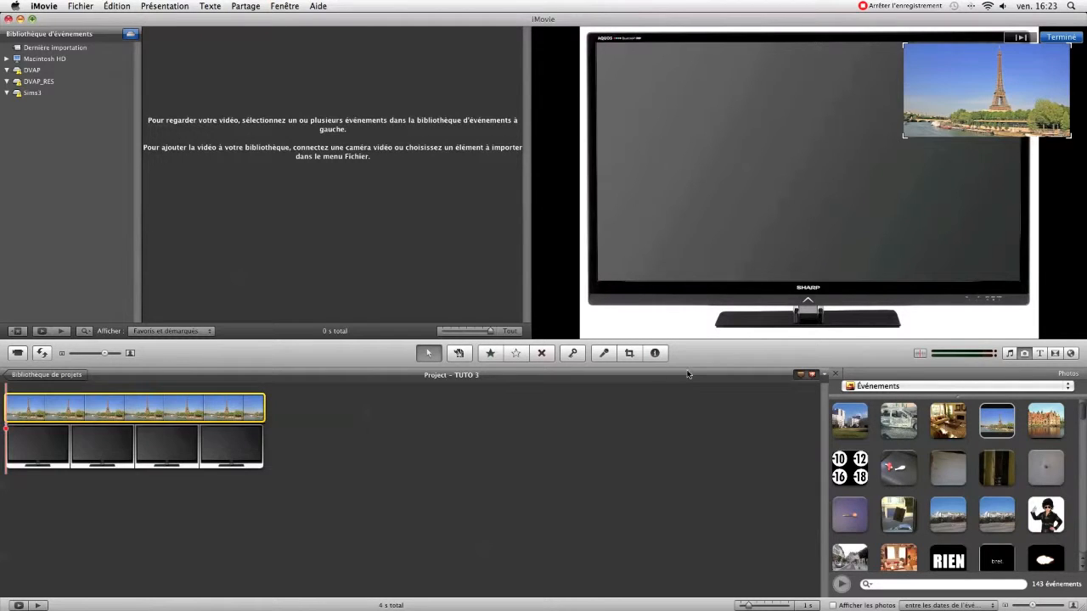
left_click(833, 375)
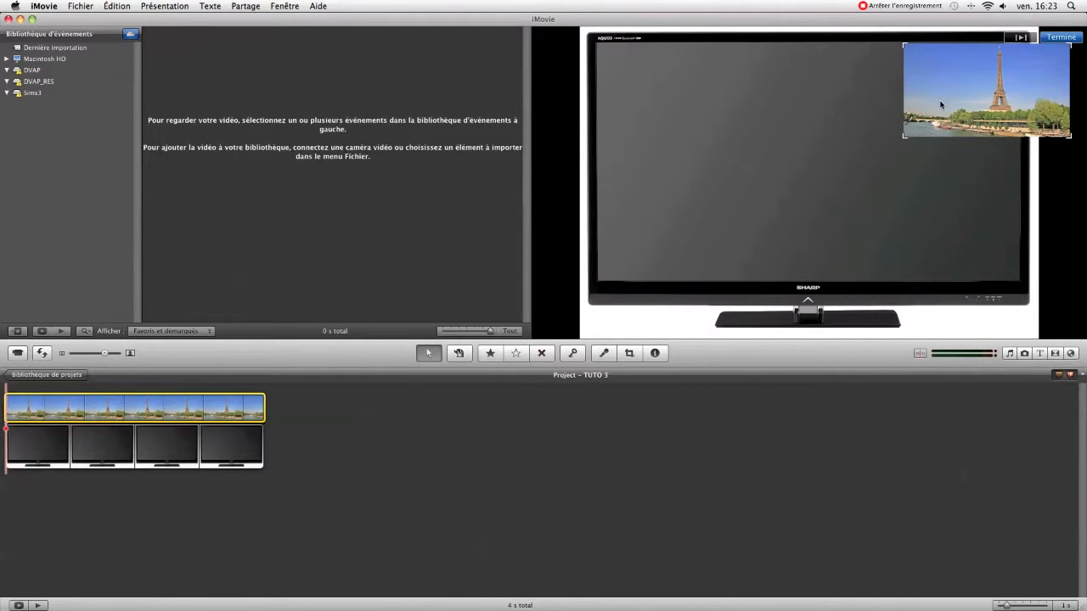
- Check the "Afficher les outils avancés" option in the general preferences
left_click(43, 7)
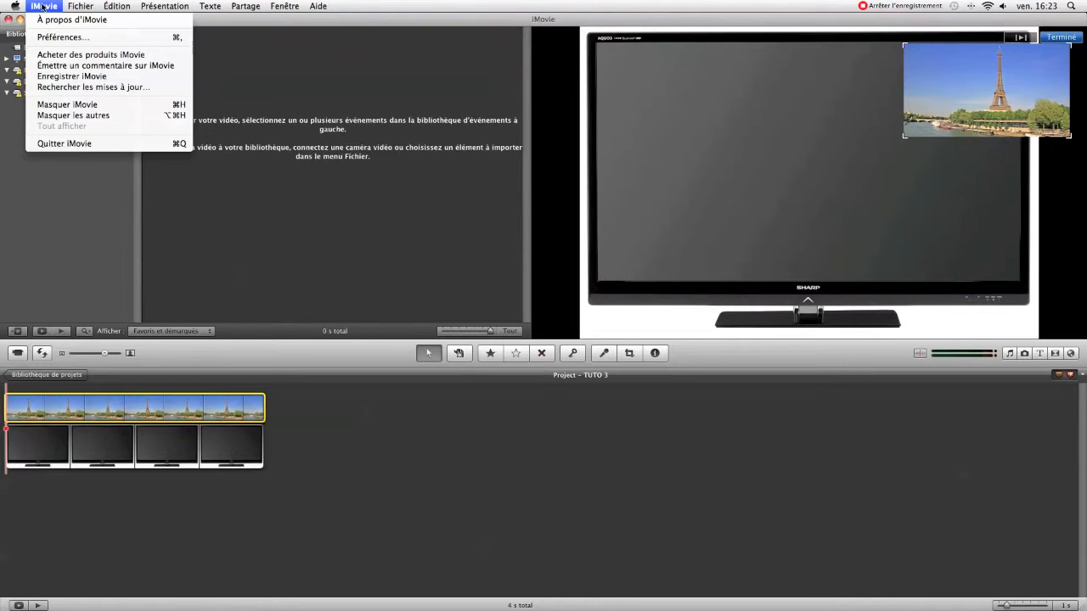
left_click(50, 39)
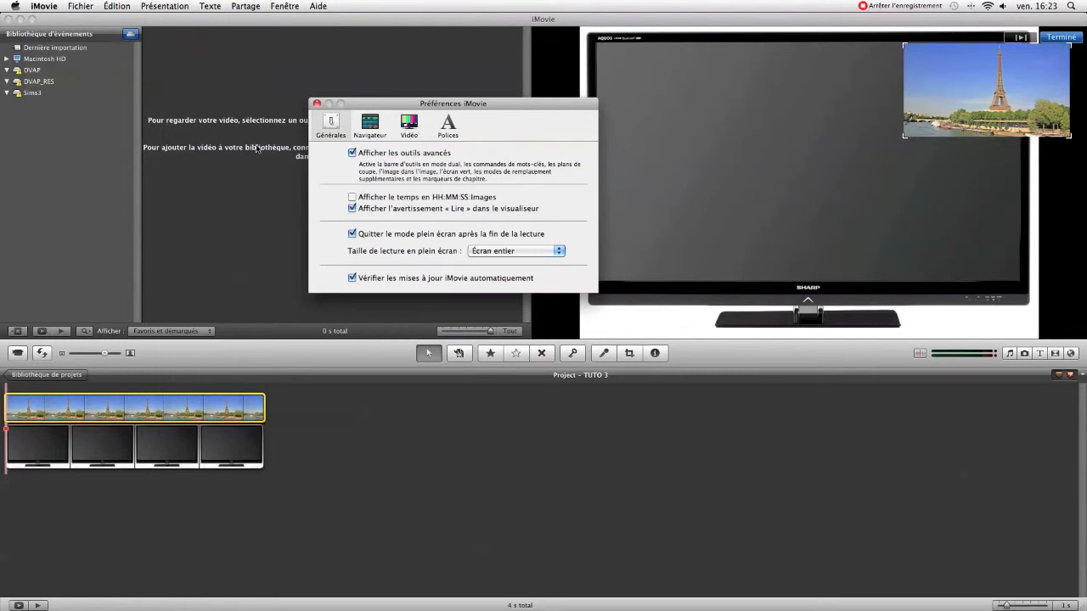
left_click(315, 105)
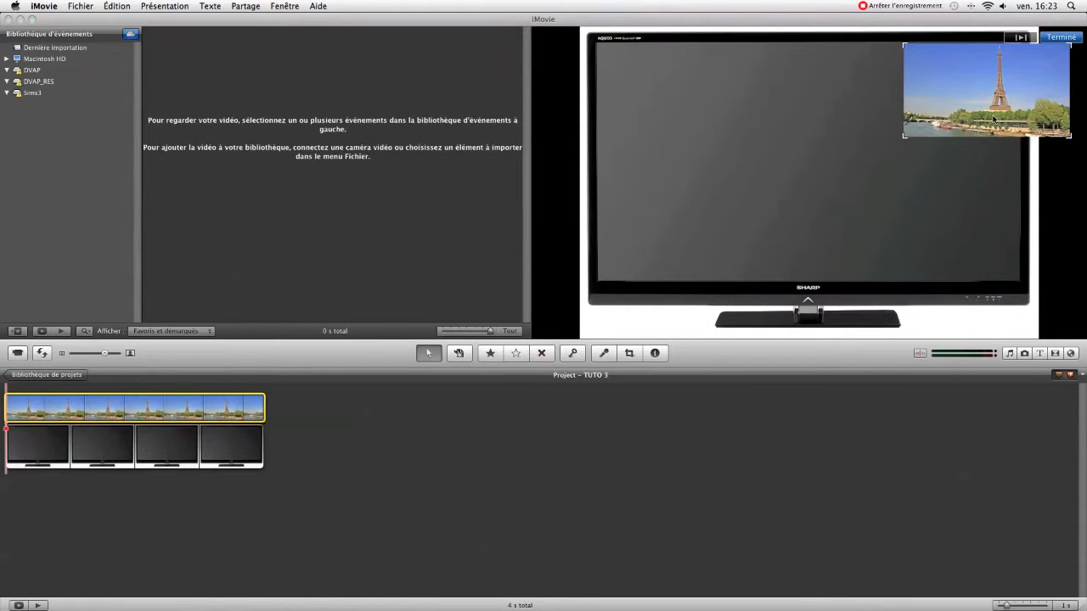
- Move and enlarge the Eiffel Tower overlay so that it fills the television's screen area
left_click_drag(980, 107, 687, 105)
left_click_drag(763, 140, 1017, 282)
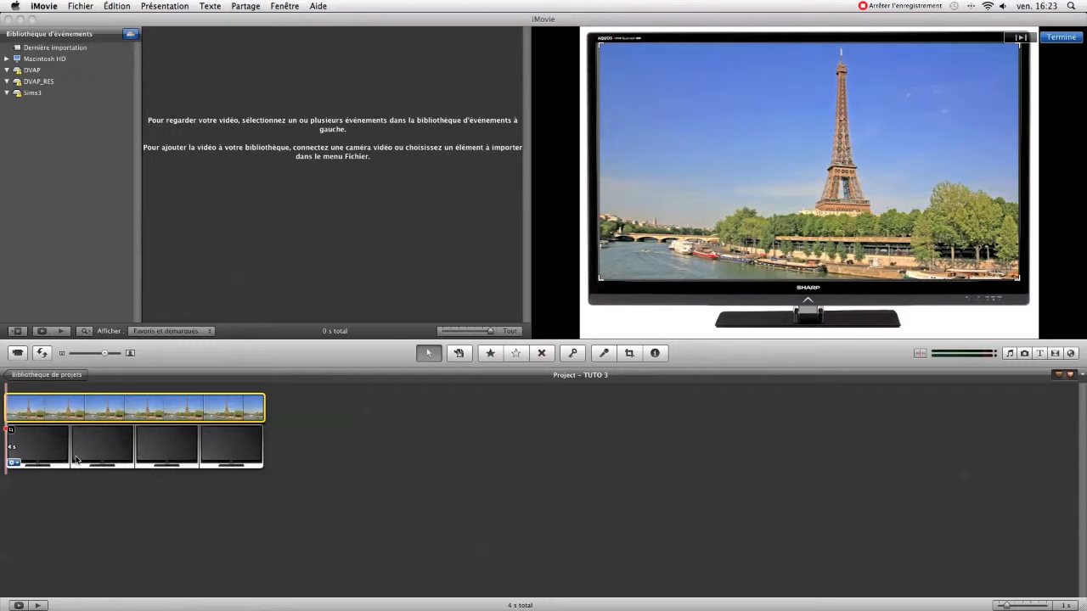
left_click(34, 477)
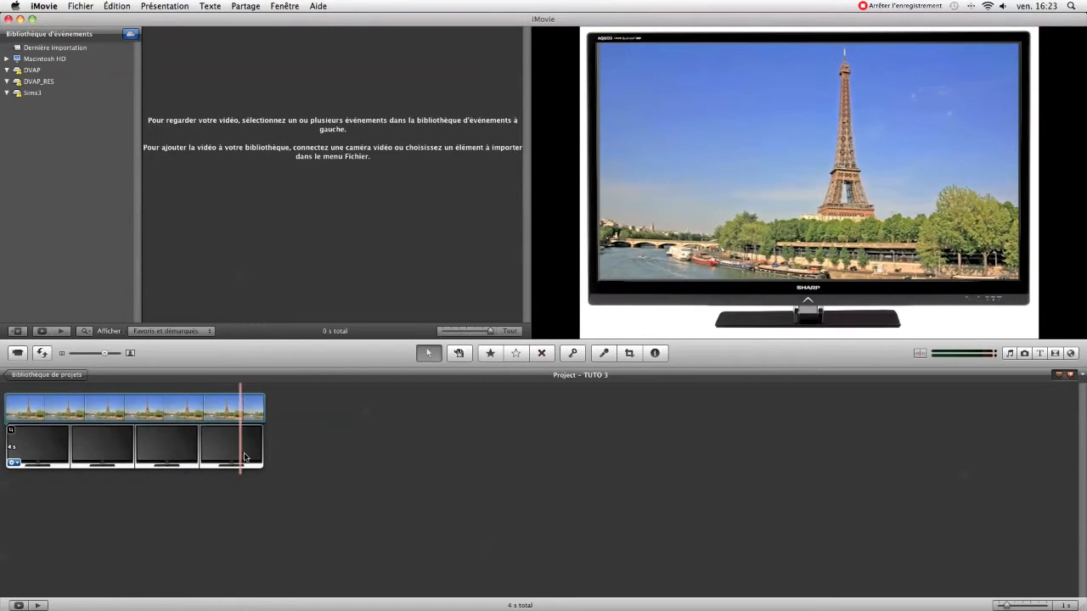
- Set the Eiffel Tower overlay's framing to Adapter
left_click(11, 430)
left_click(73, 441)
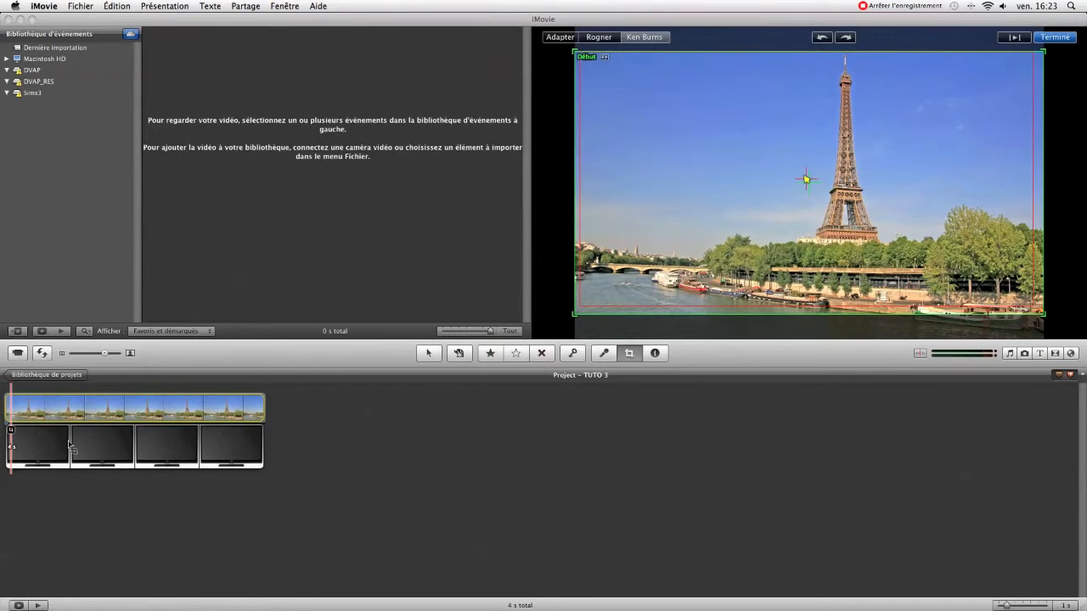
left_click(560, 37)
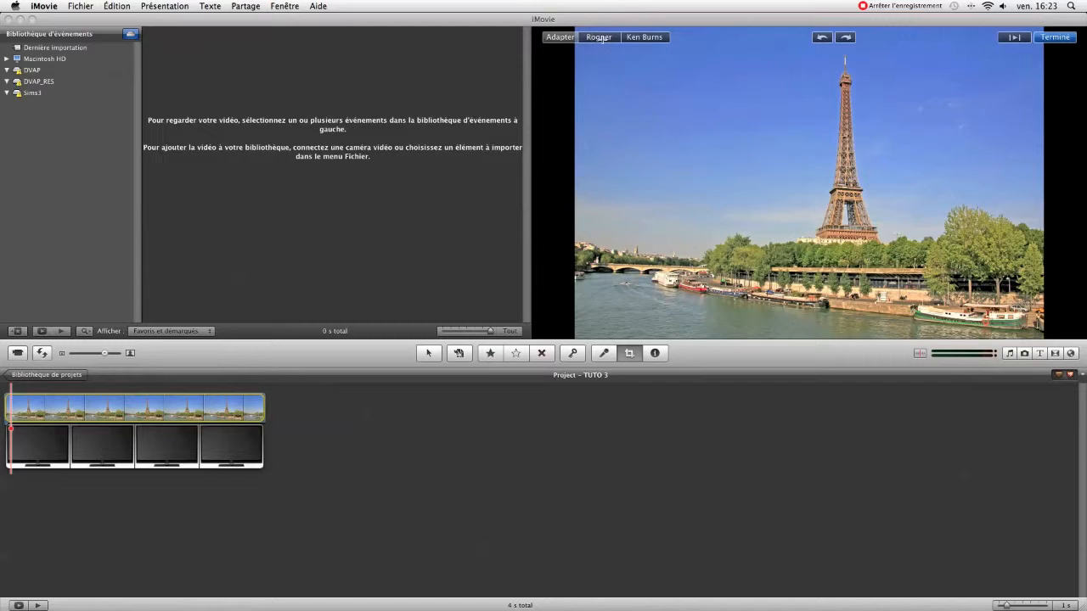
left_click(1054, 38)
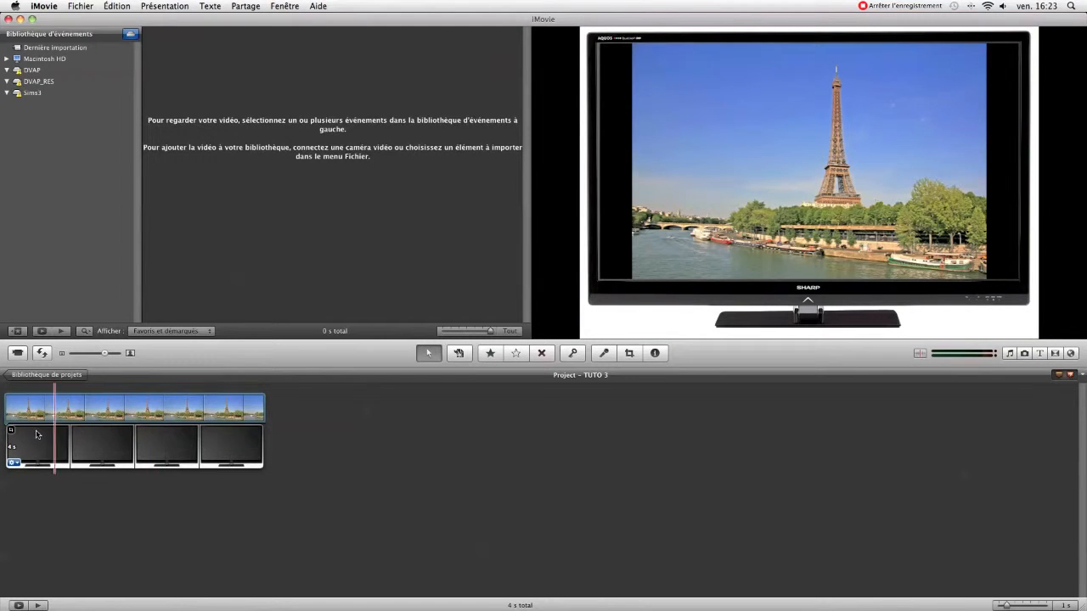
- Switch the Eiffel Tower overlay's framing back to Ken Burns
left_click(12, 415)
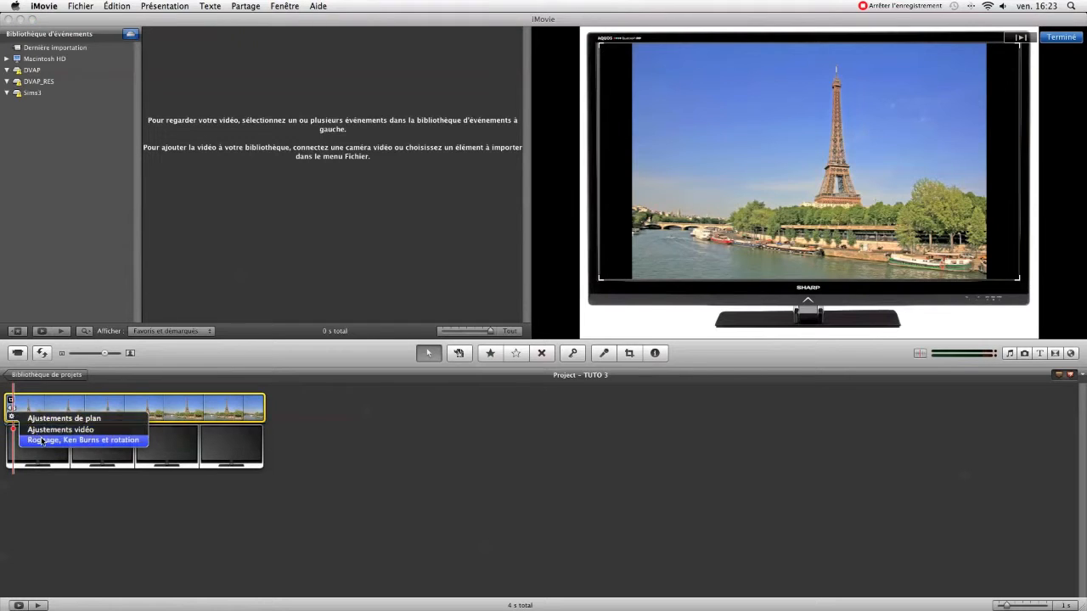
left_click(43, 440)
left_click(644, 38)
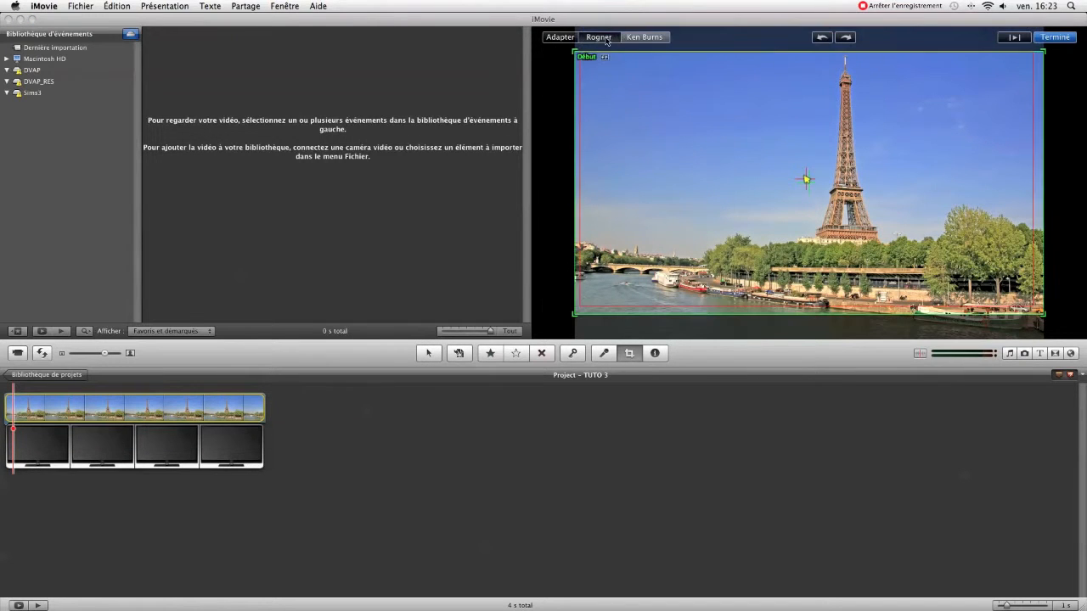
left_click(1058, 38)
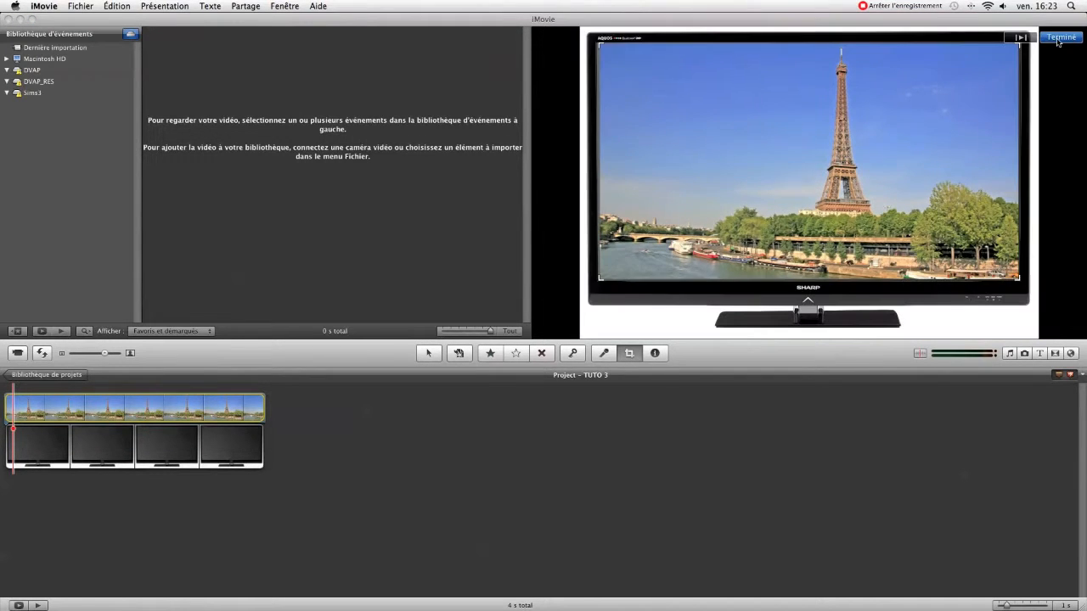
left_click(169, 470)
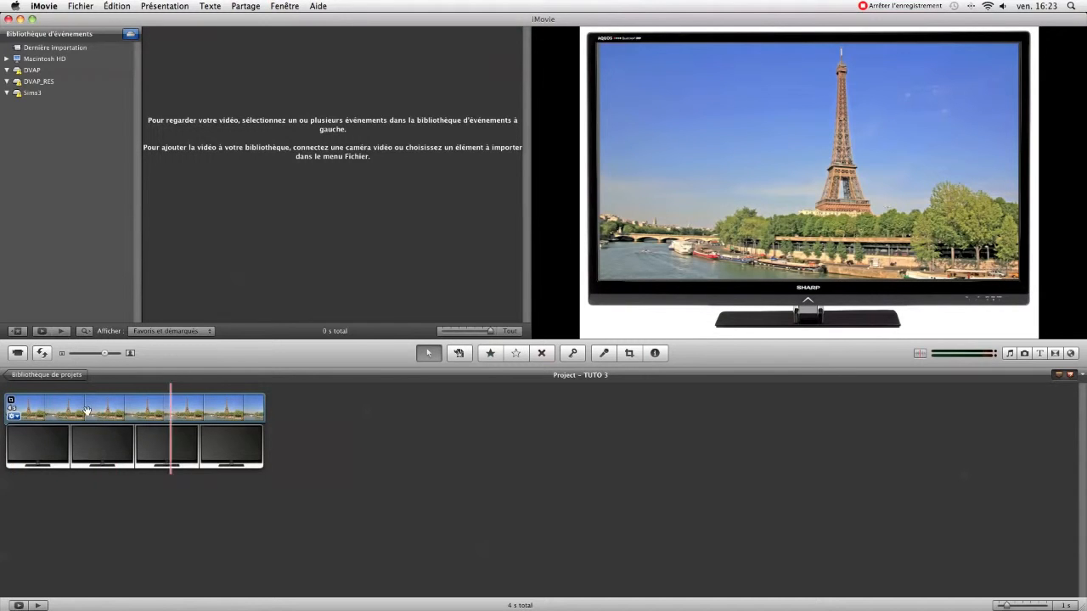
- Apply the Bords adoucis video effect to the Eiffel Tower overlay
left_click(12, 416)
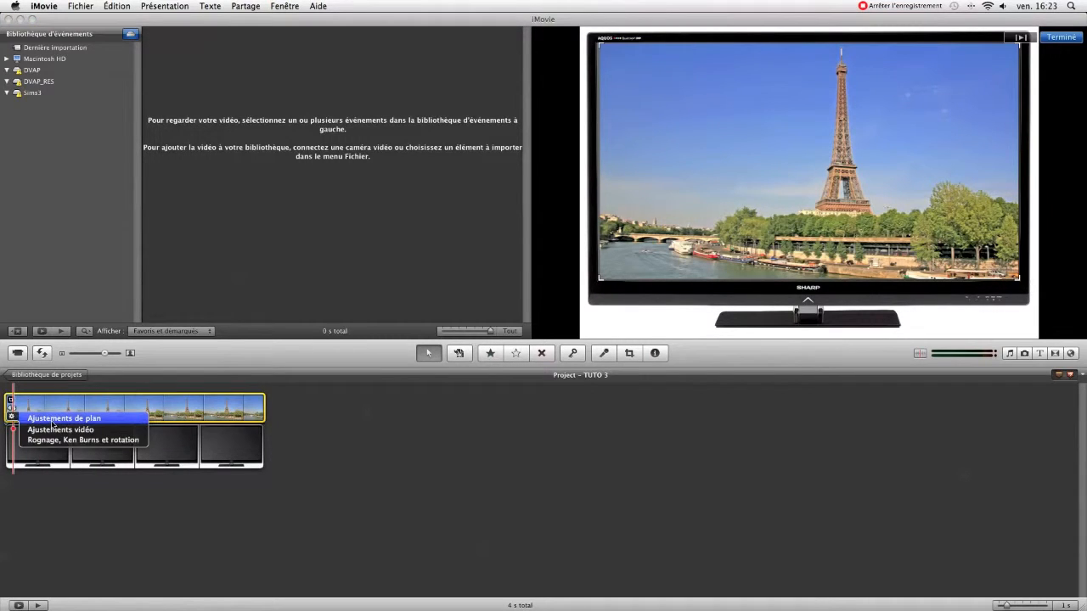
left_click(53, 419)
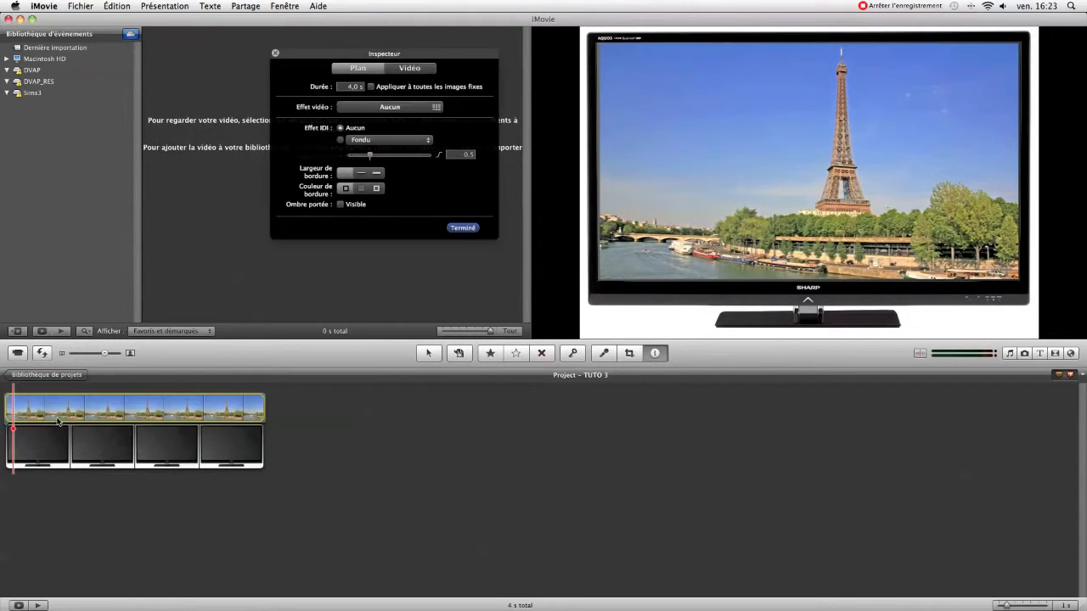
left_click(406, 107)
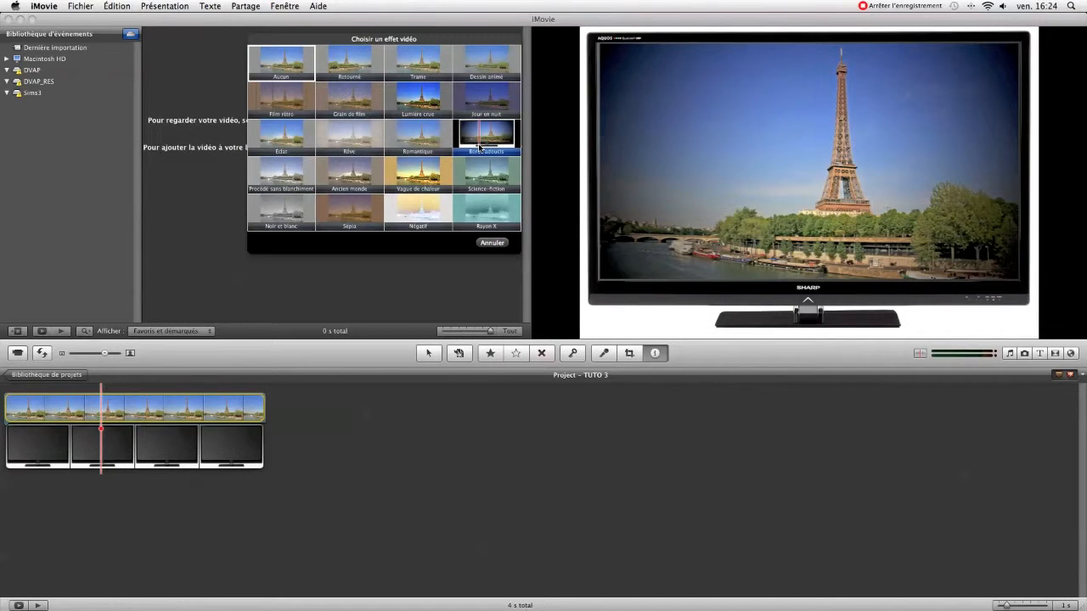
left_click(480, 146)
- Try 121% exposure, 100% contrast and 200% saturation on the Eiffel Tower overlay, and revert it to the original
left_click(406, 70)
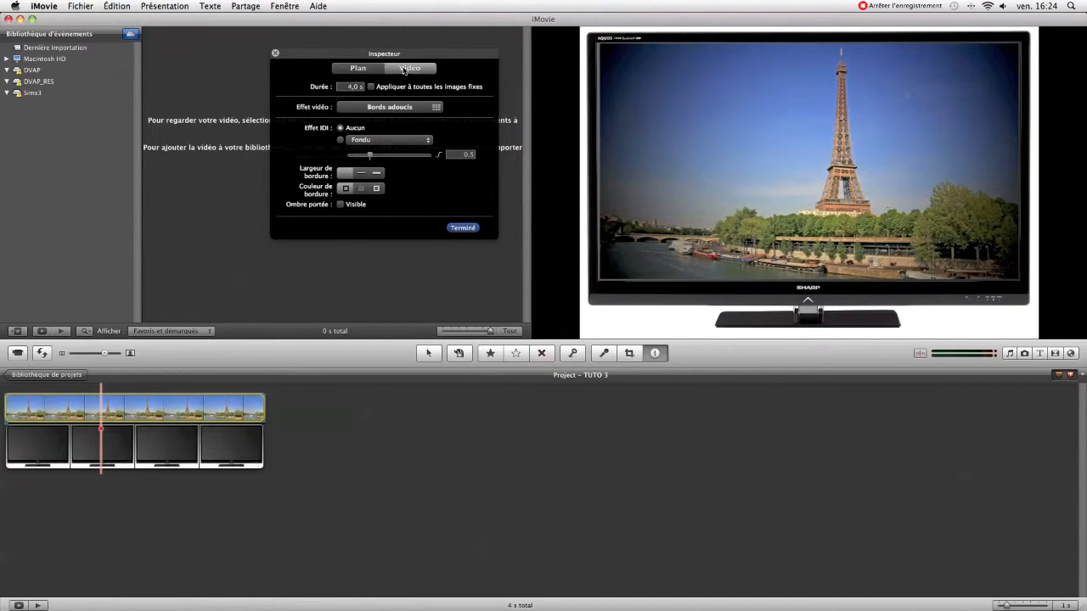
left_click_drag(377, 163, 383, 164)
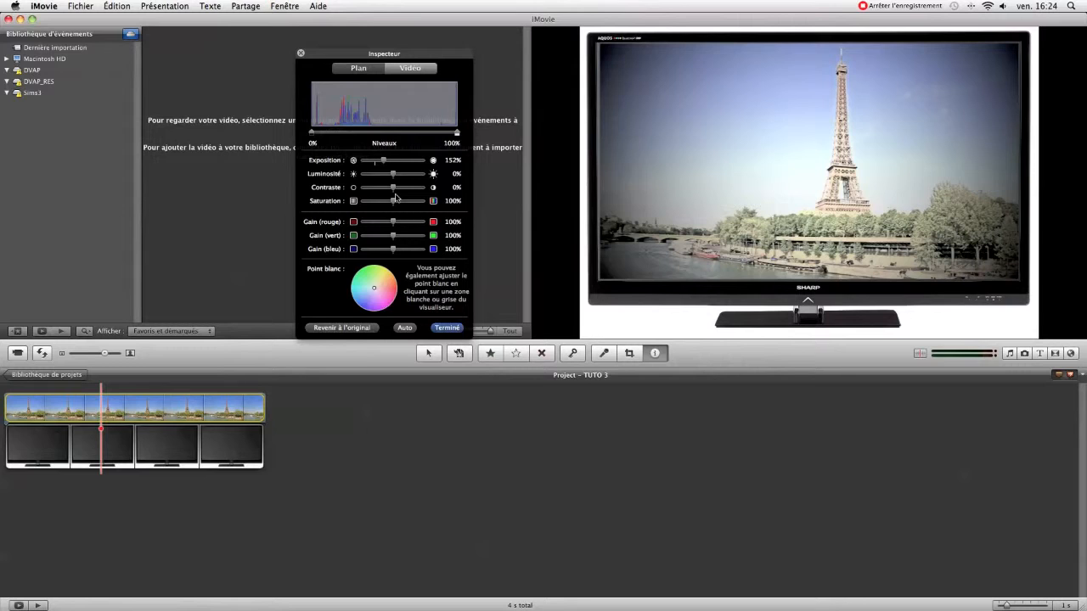
left_click(369, 323)
left_click_drag(395, 188, 440, 205)
left_click_drag(368, 161, 379, 162)
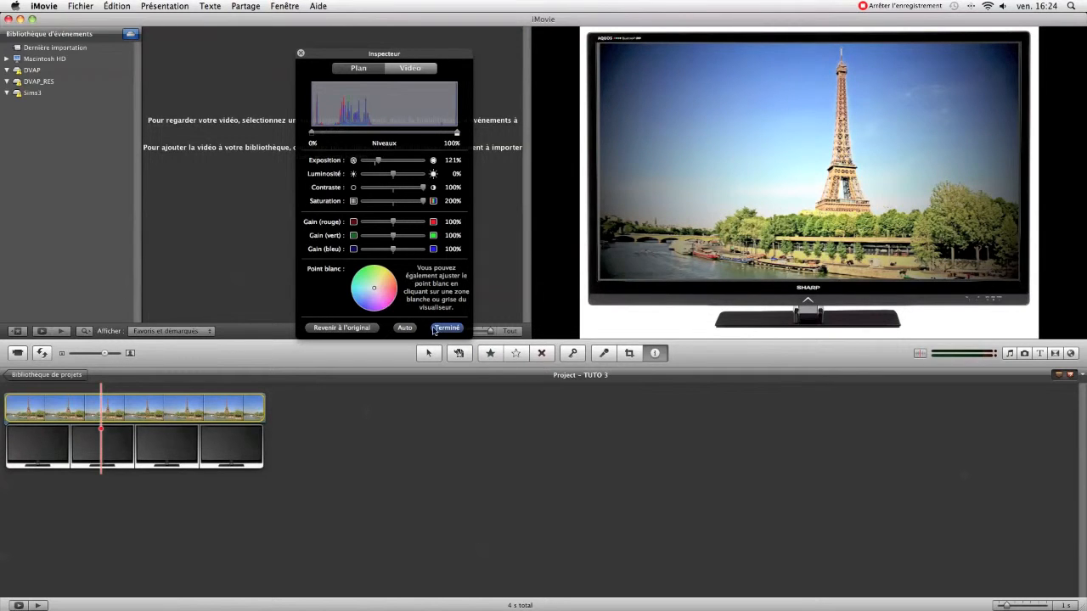
left_click(355, 328)
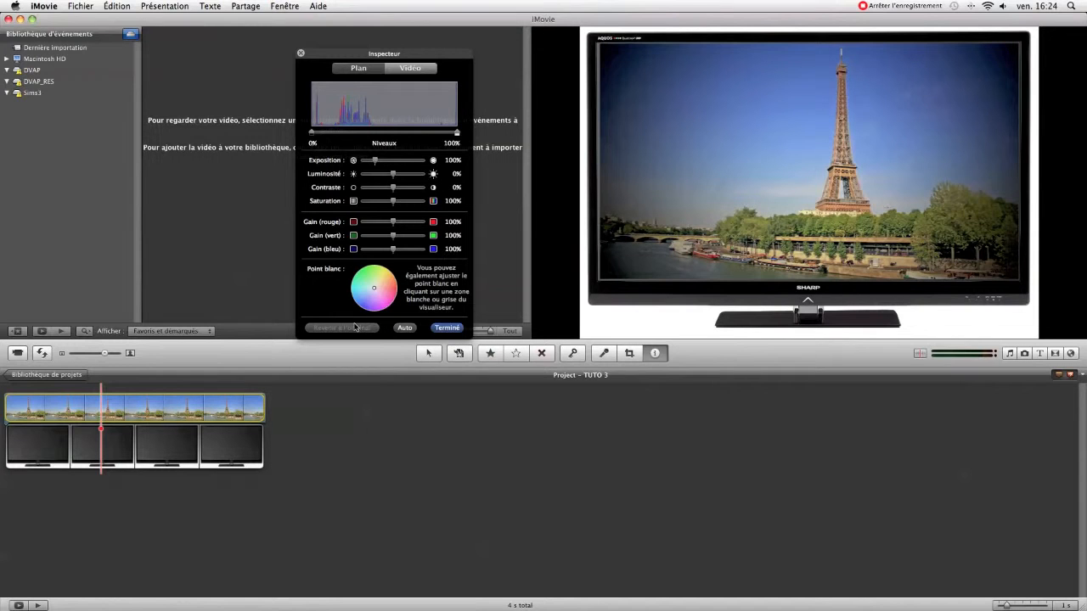
- Set the Eiffel Tower overlay's video effect to Trame
left_click(358, 68)
left_click(397, 108)
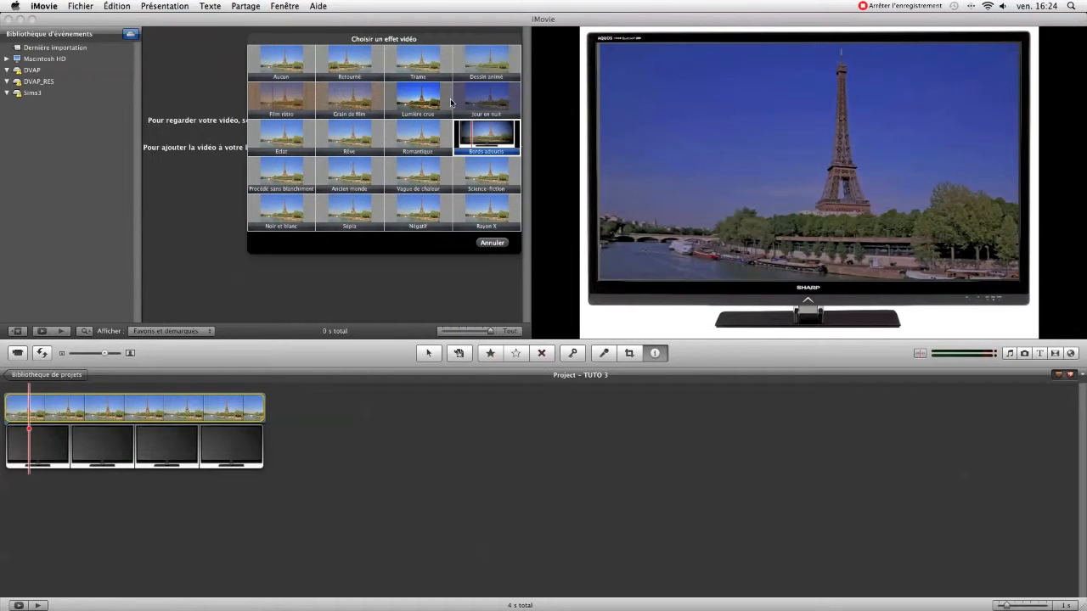
left_click(426, 66)
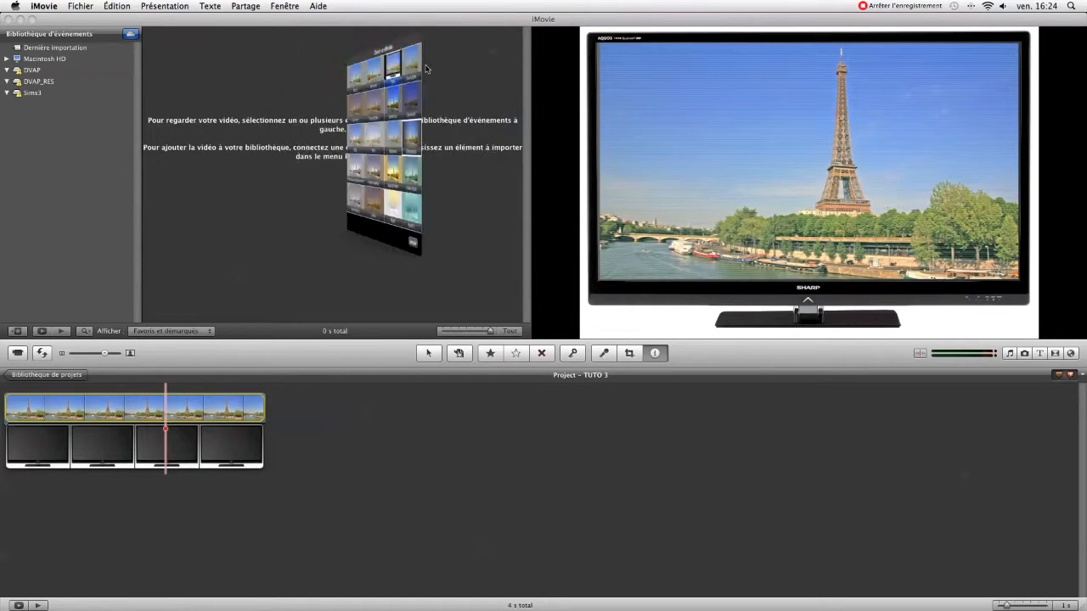
left_click(463, 228)
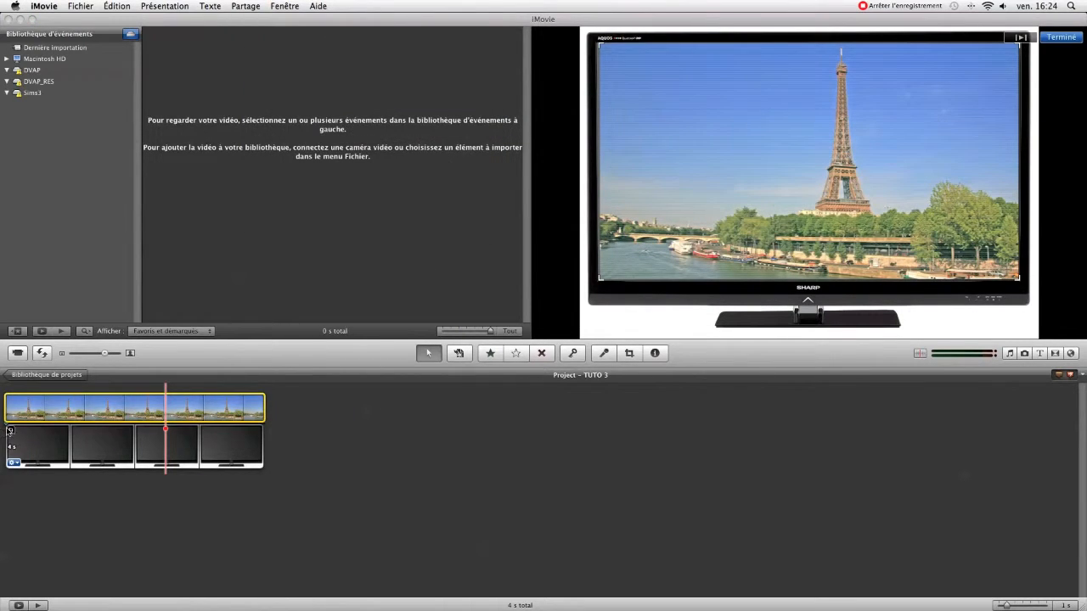
- Play the project and shorten the Eiffel Tower overlay so that it covers only about the first third of the TV clip
key("space")
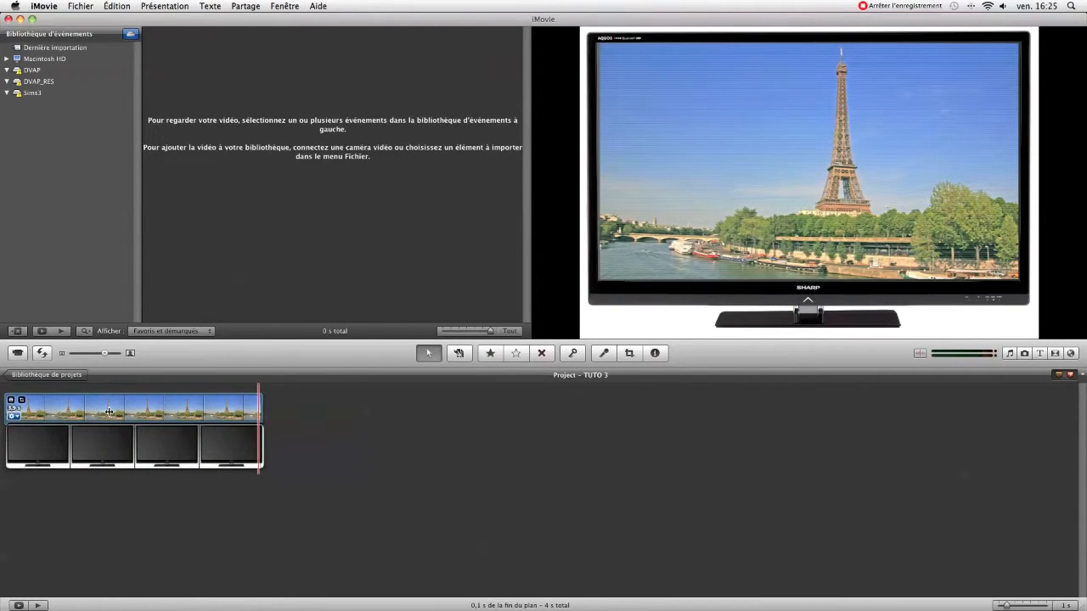
left_click_drag(101, 411, 86, 411)
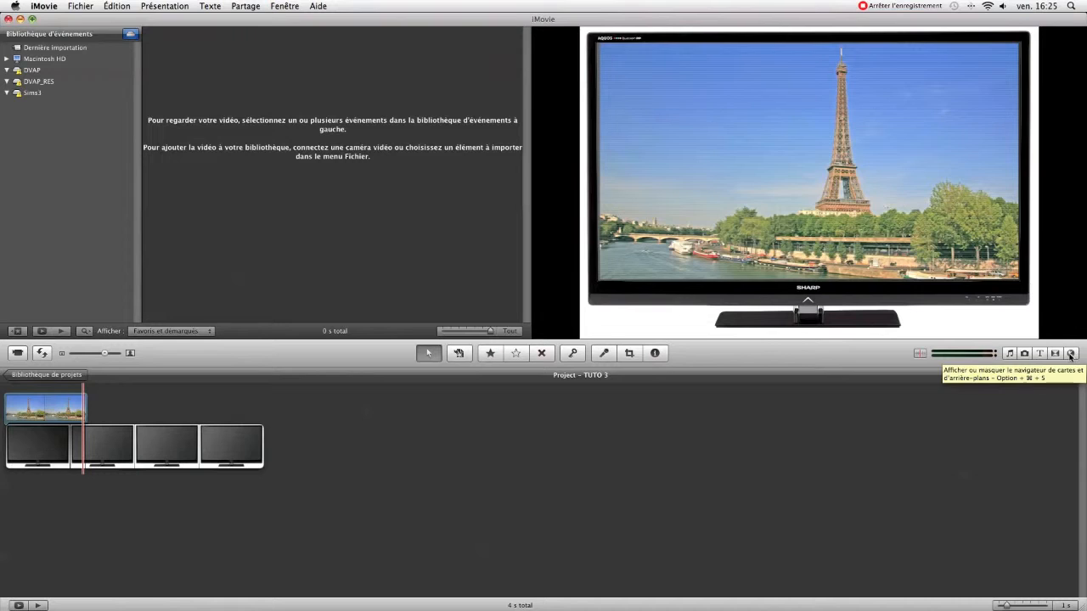
- Add the living room photo as a picture-in-picture overlay directly after the Eiffel Tower overlay
left_click(1025, 354)
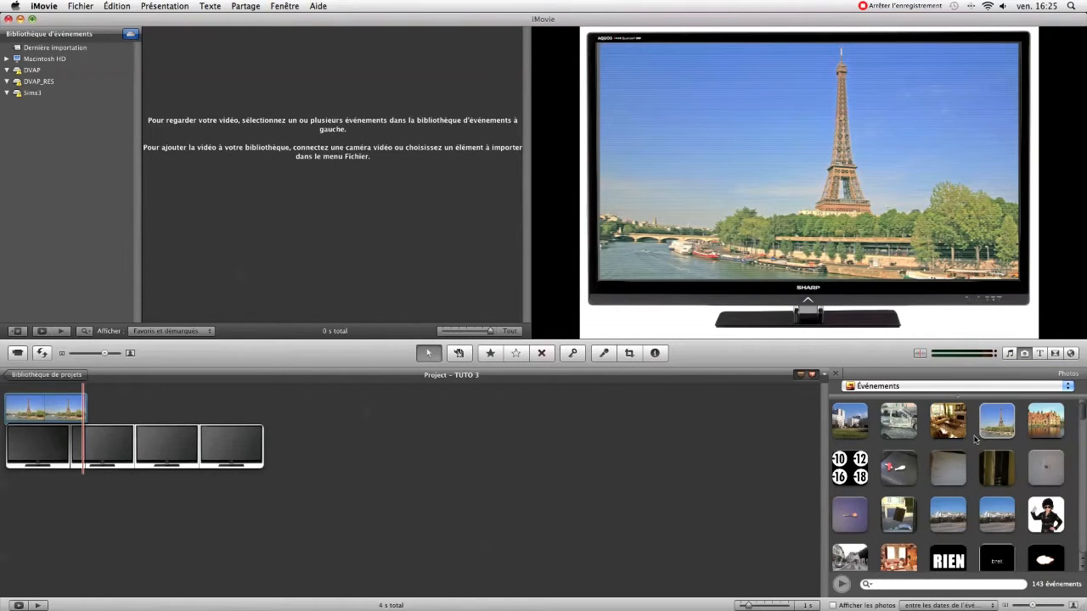
left_click_drag(953, 431, 90, 448)
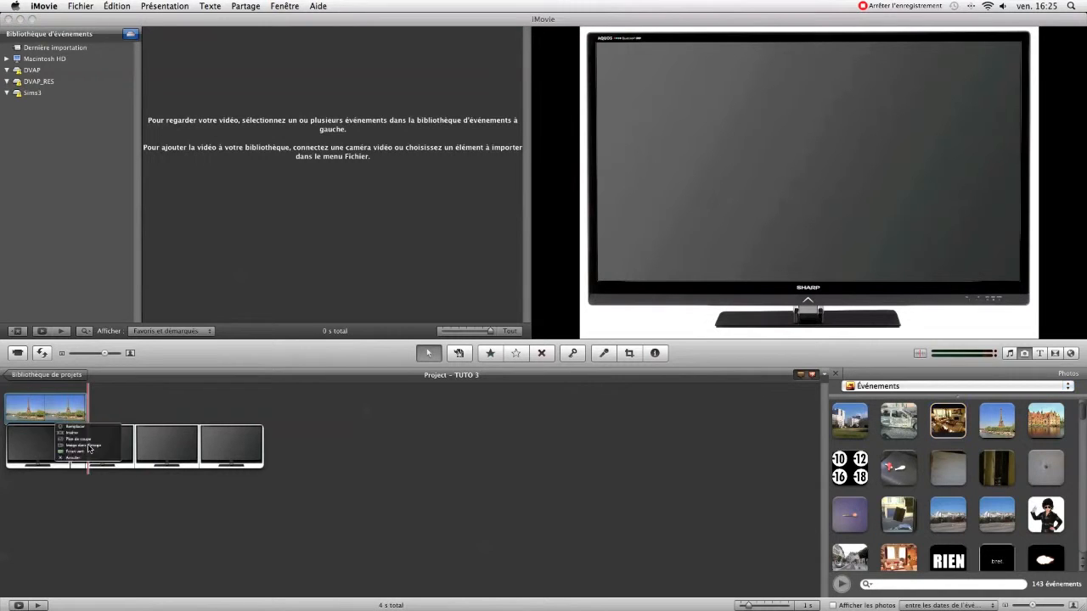
left_click(99, 448)
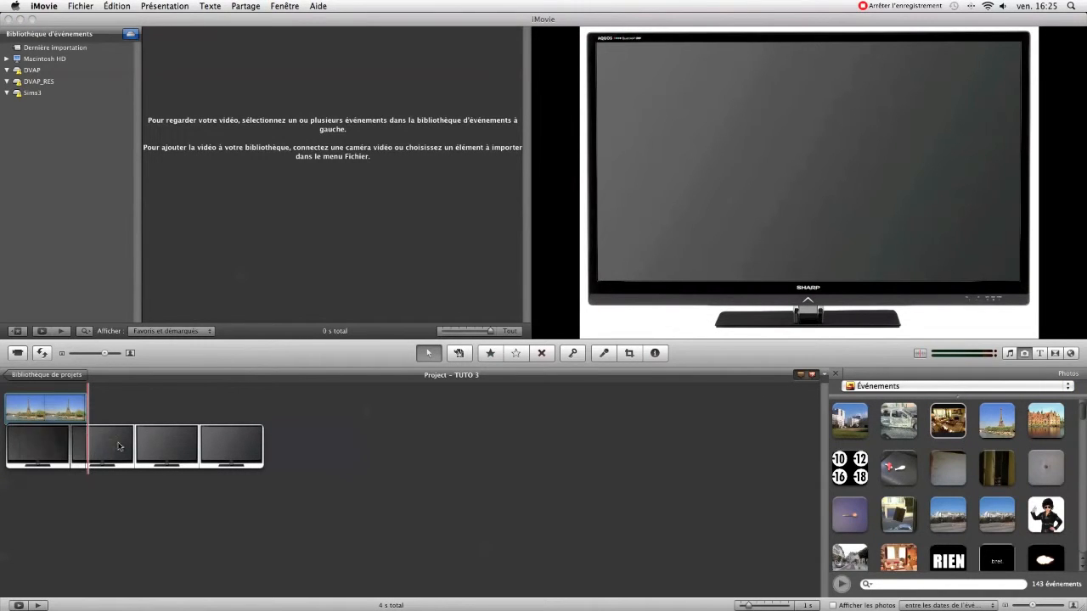
left_click(837, 376)
- Move and enlarge the living room overlay to fill the television's screen area, and play the result
left_click_drag(981, 91, 676, 95)
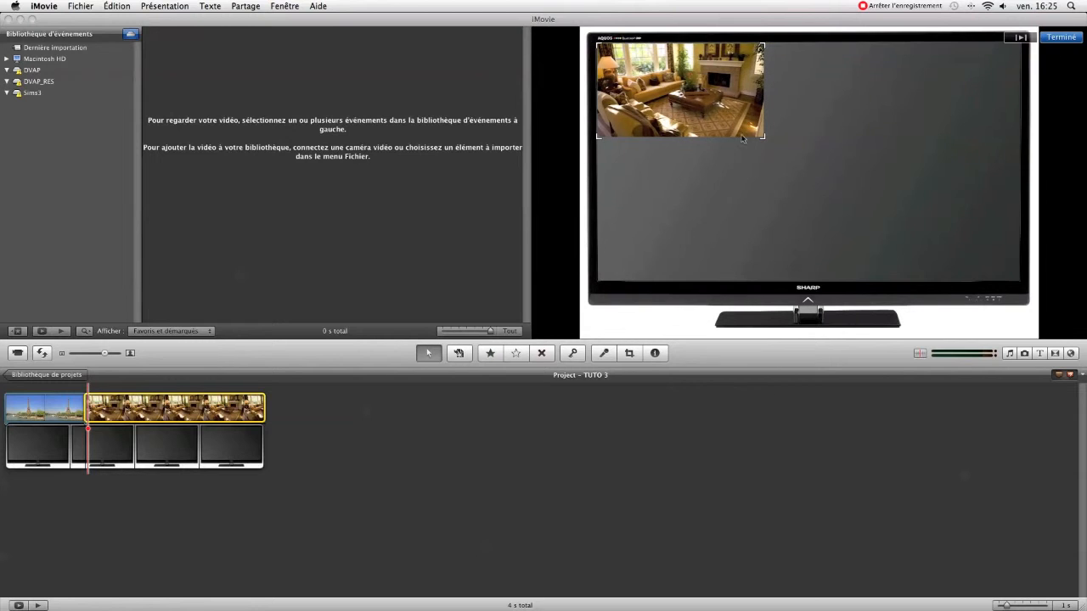
left_click_drag(763, 139, 1011, 283)
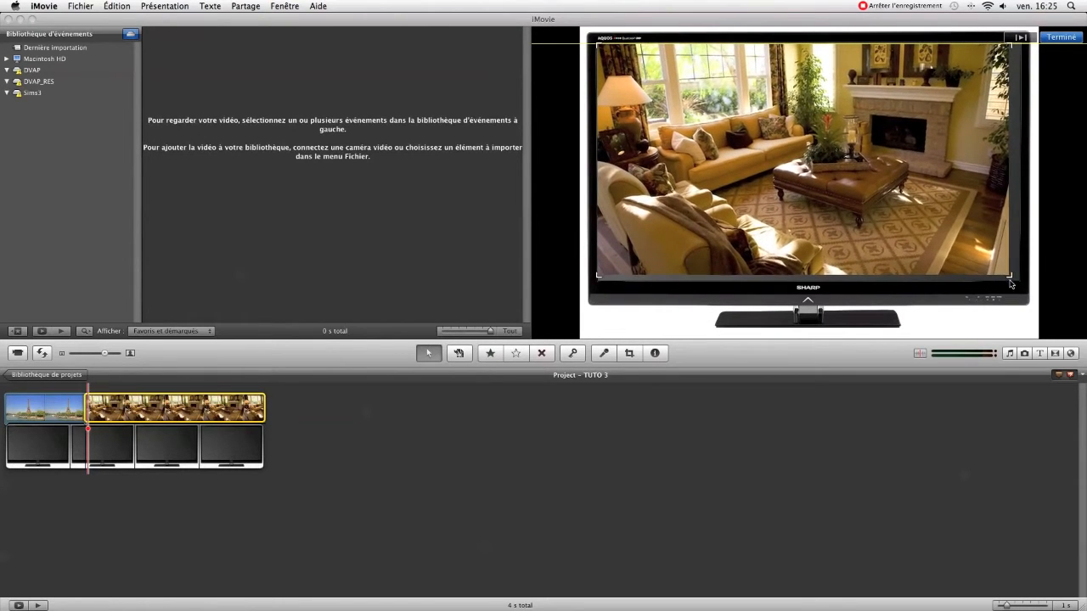
left_click(710, 480)
key("space")
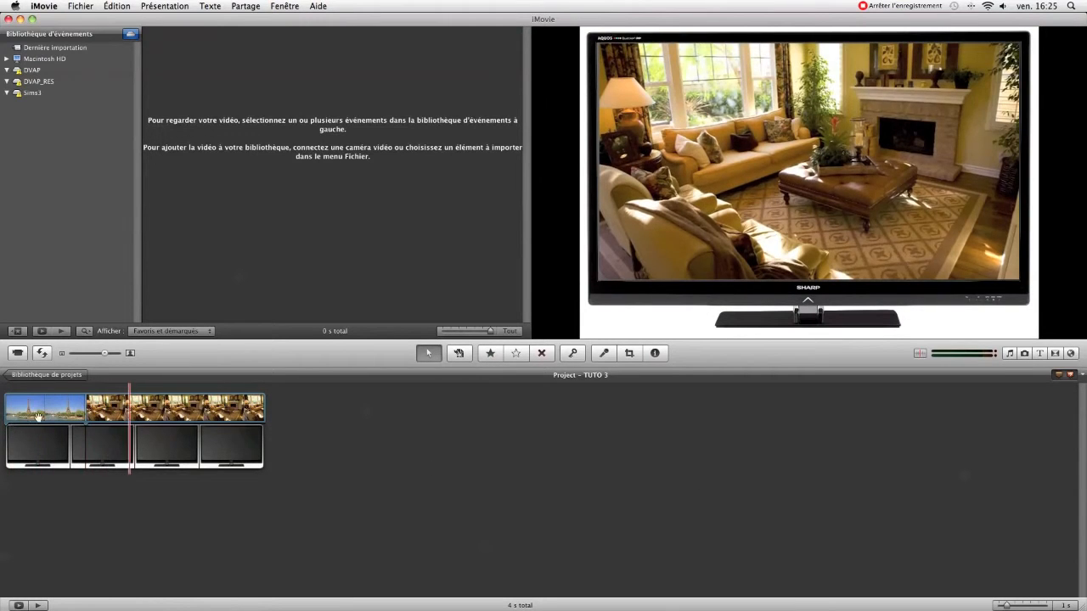
key("space")
- Apply the Trame video effect to the living room overlay and play the project from the start
left_click(95, 416)
left_click(161, 416)
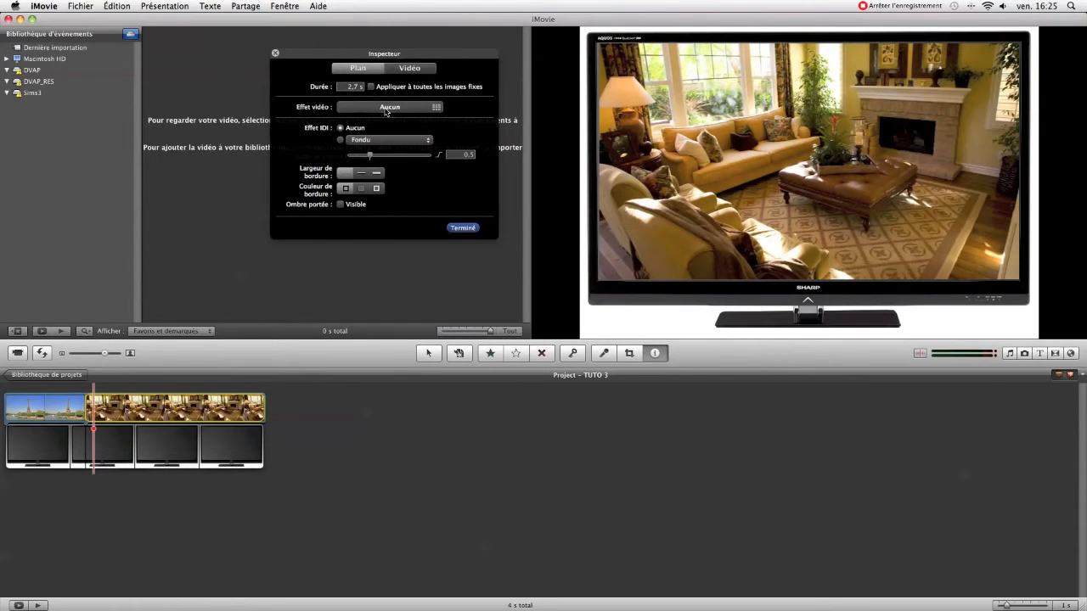
left_click(389, 107)
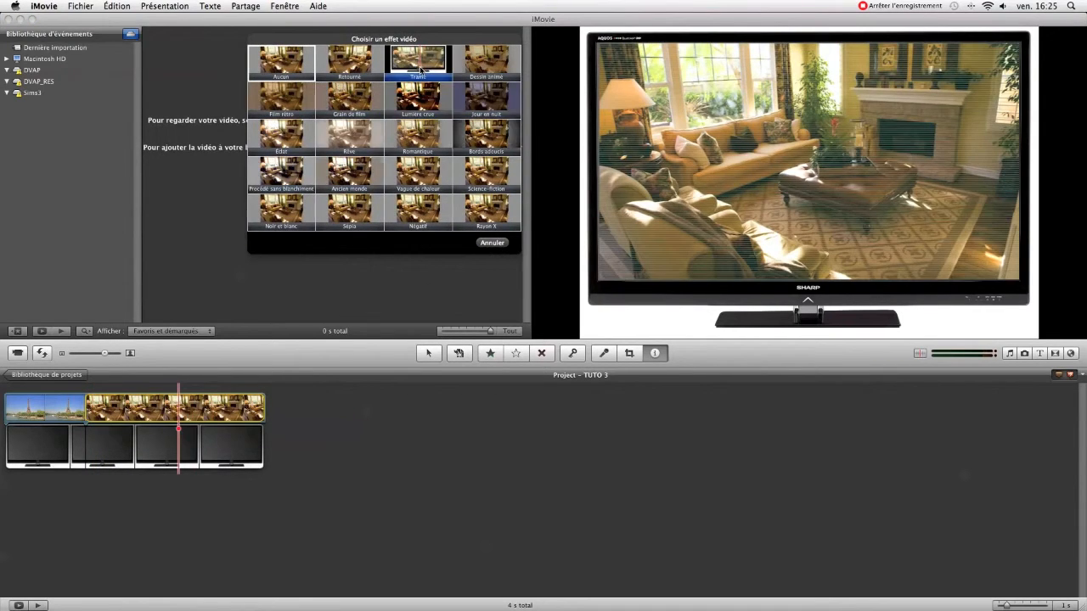
left_click(421, 68)
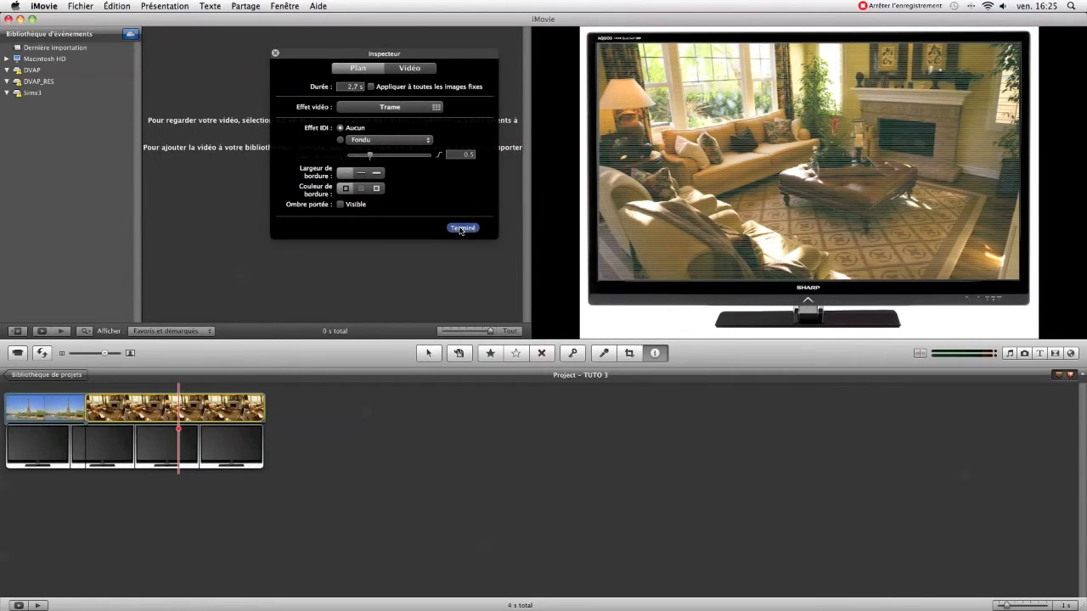
left_click(462, 227)
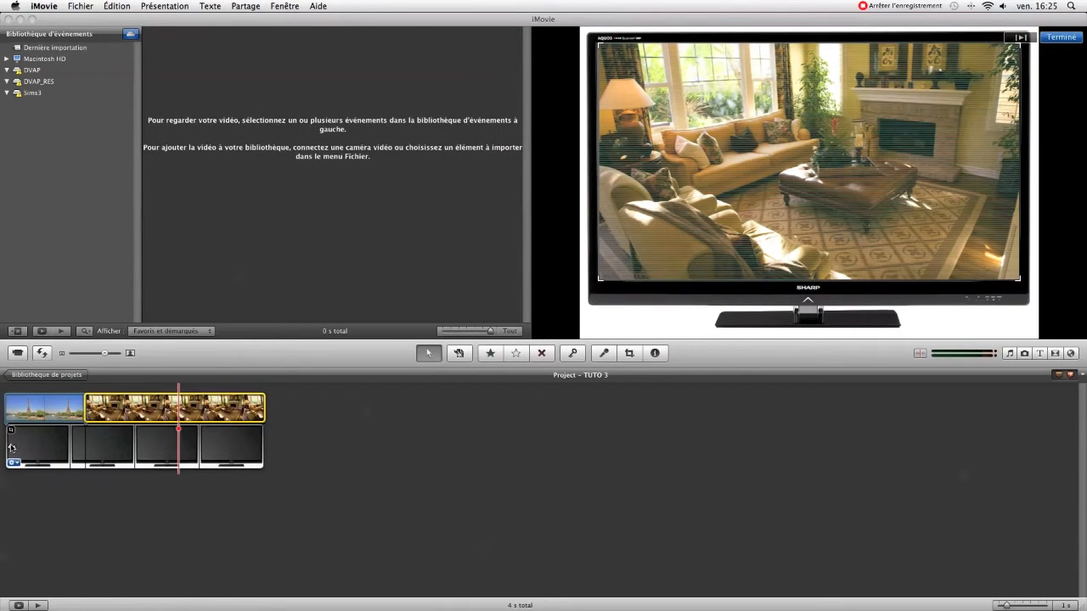
left_click(10, 442)
key("space")
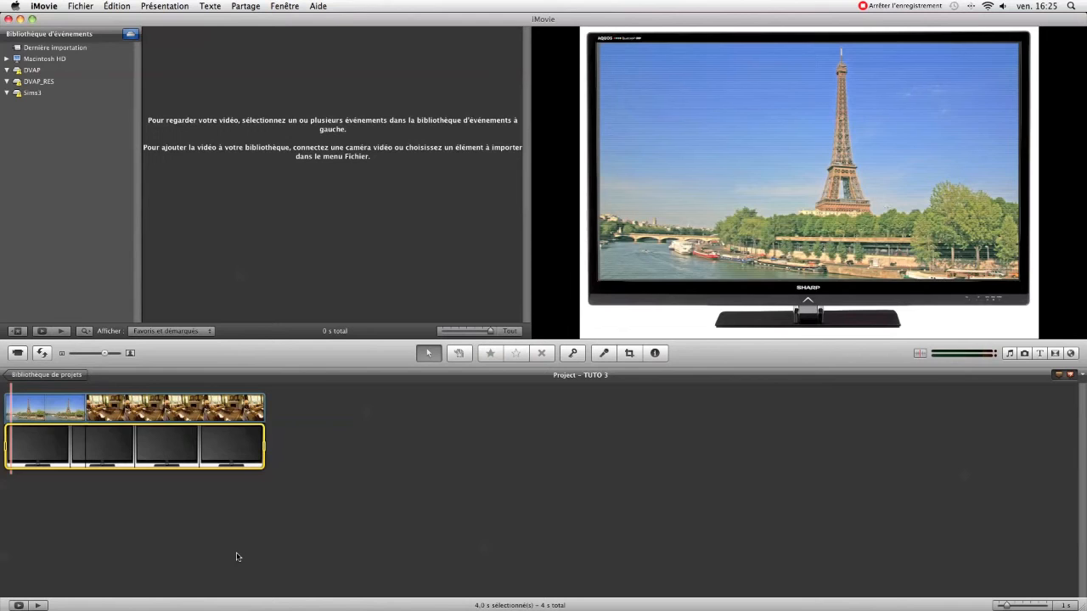
- Delete the living room overlay from the project
left_click(175, 402)
key("Delete")
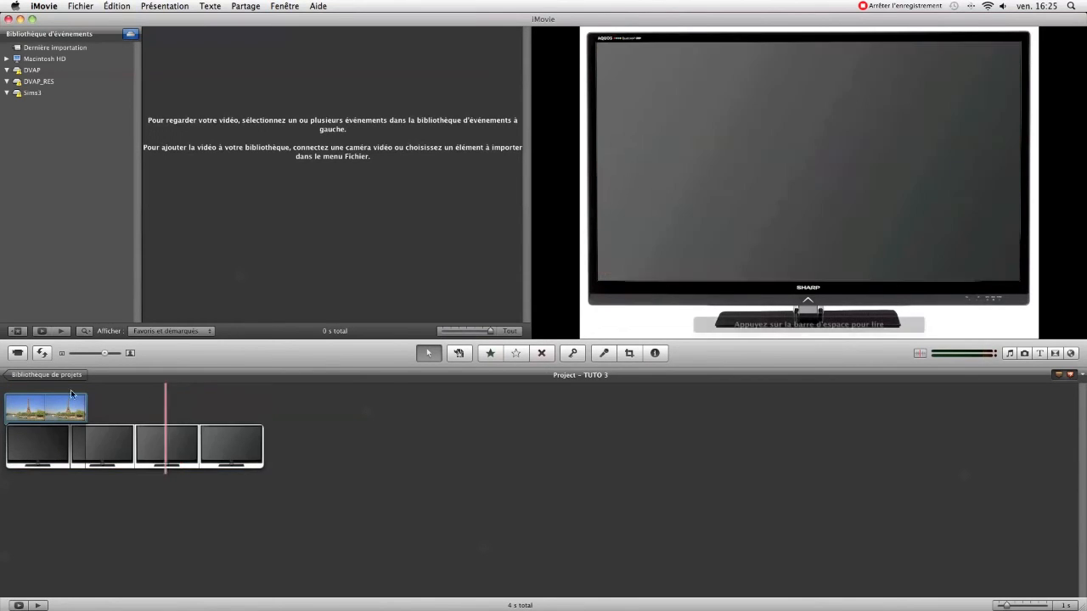